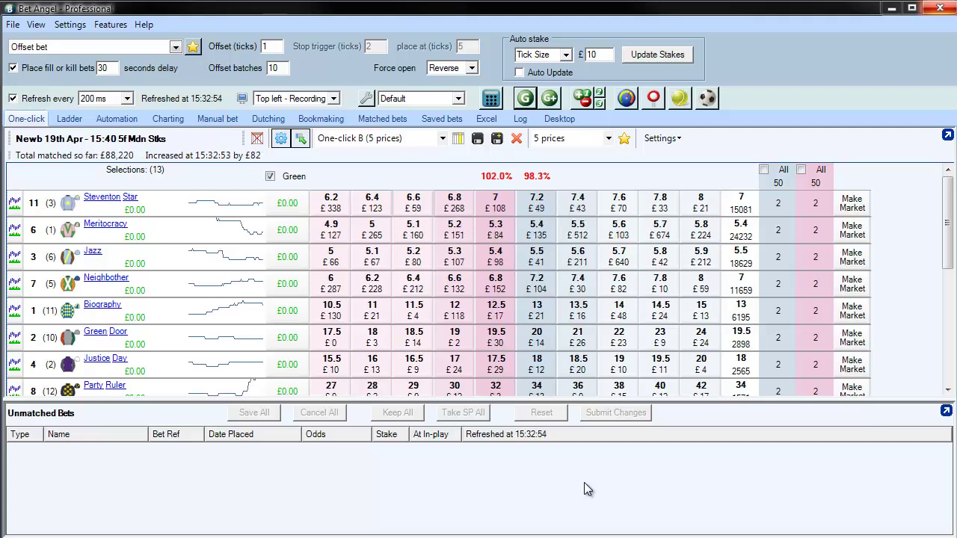
# Step: Load today's UK horse racing win markets into Guardian and create a new rules file for Newb 15:40
pyautogui.click(527, 99)
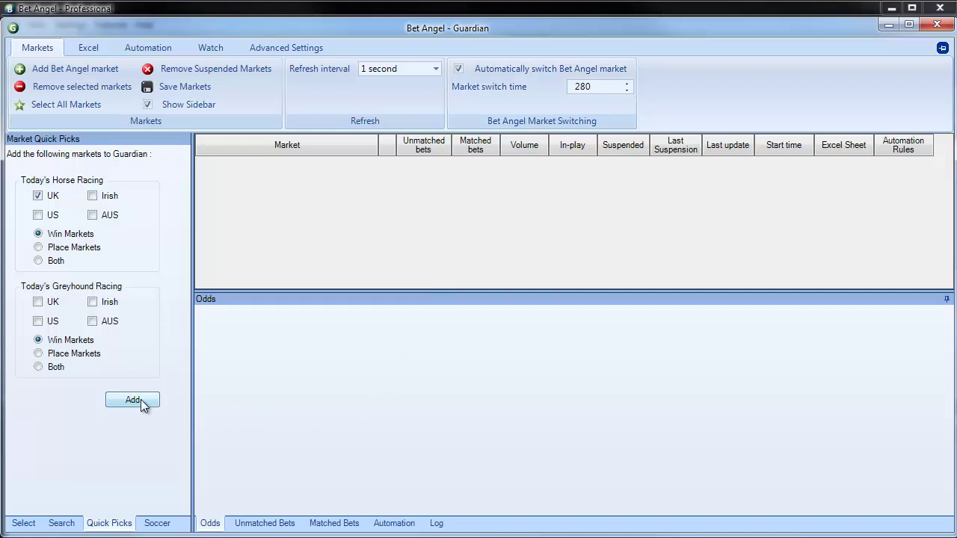
pyautogui.click(132, 398)
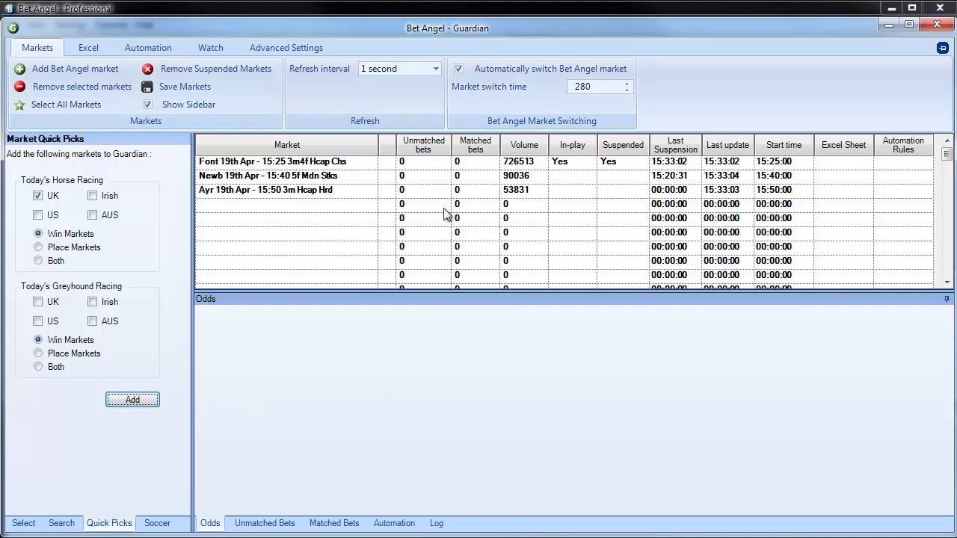
pyautogui.click(307, 178)
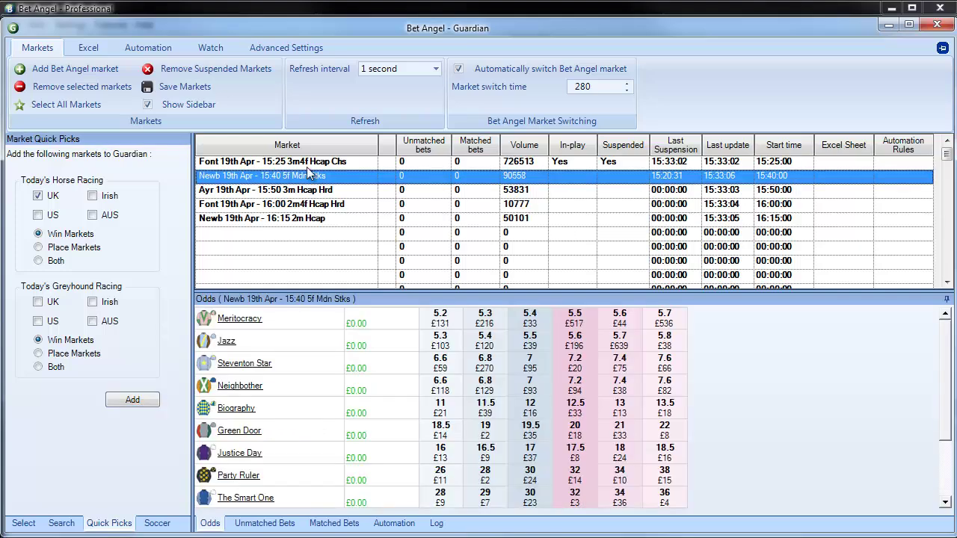
pyautogui.click(152, 54)
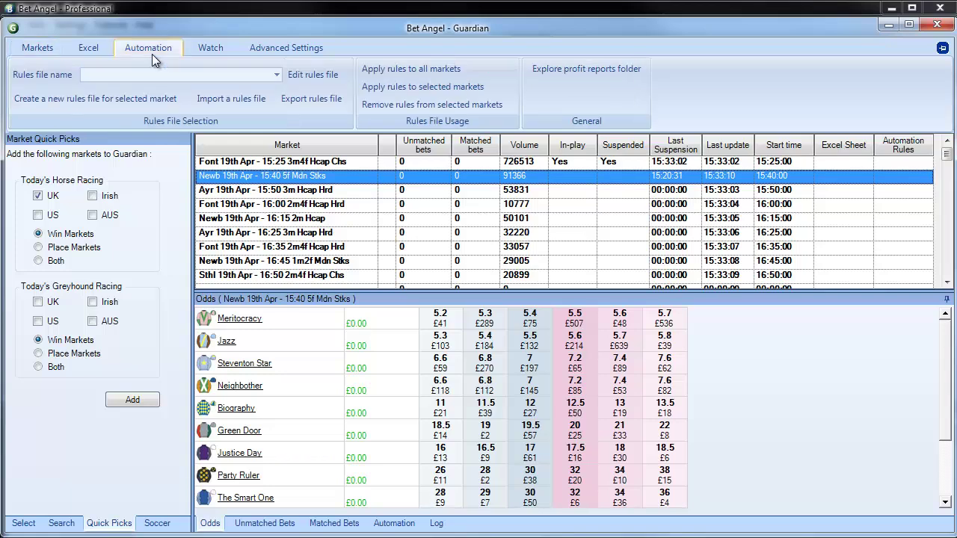
pyautogui.click(98, 101)
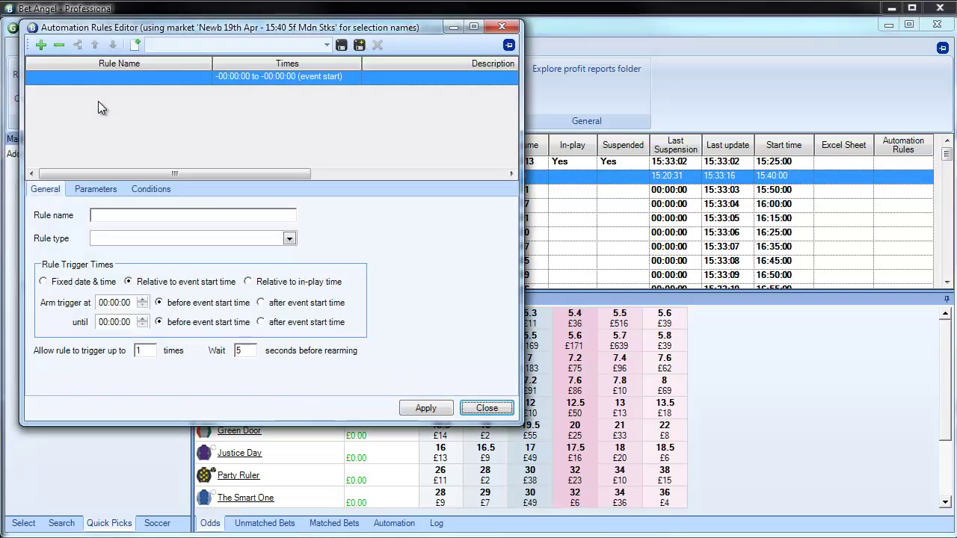
# Step: Name the new rule 'Place a back bet on runner 01'
pyautogui.moveTo(275, 36); pyautogui.dragTo(486, 68)
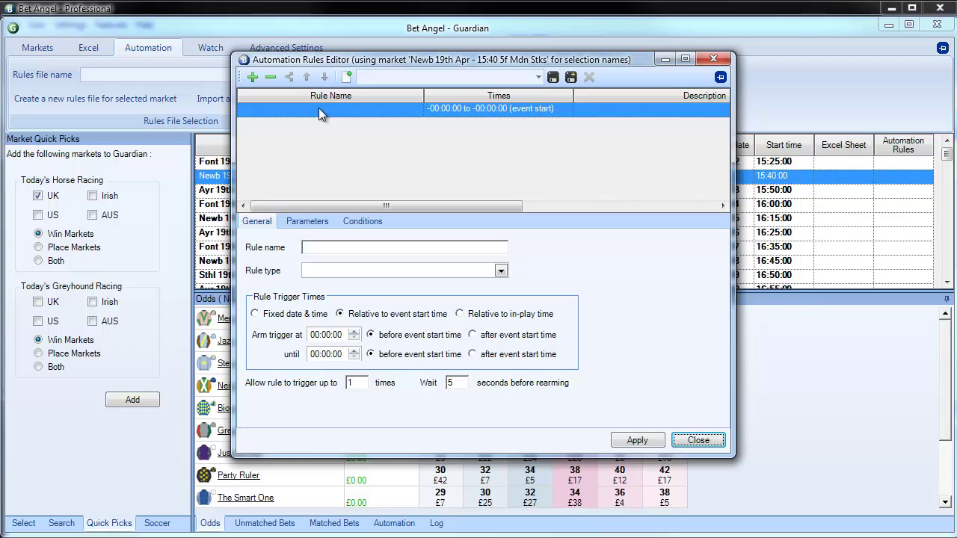
pyautogui.click(376, 246)
pyautogui.write('Place a back bet on runner 01')
# Step: Set the rule type to Place Back Bet, arming at 00:30:00 before the start
pyautogui.click(497, 271)
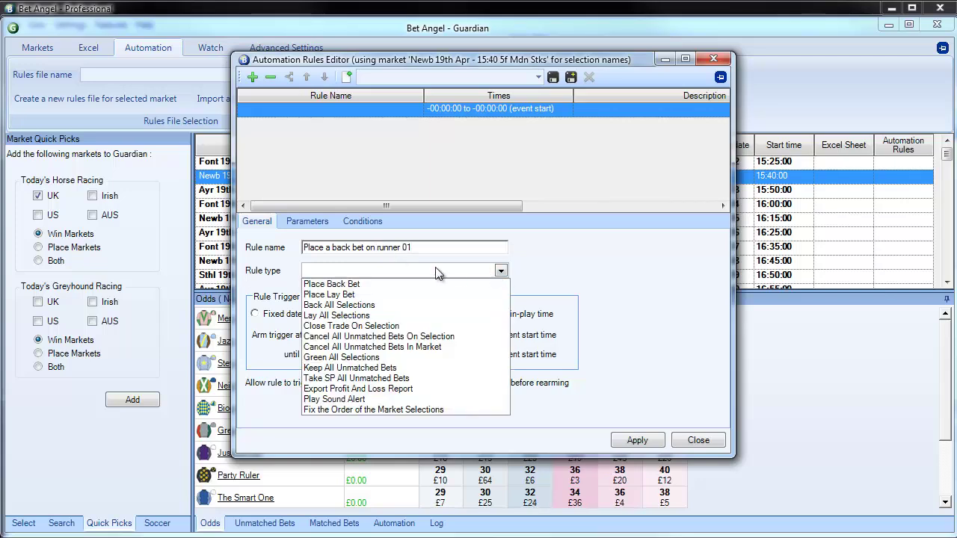
pyautogui.click(404, 284)
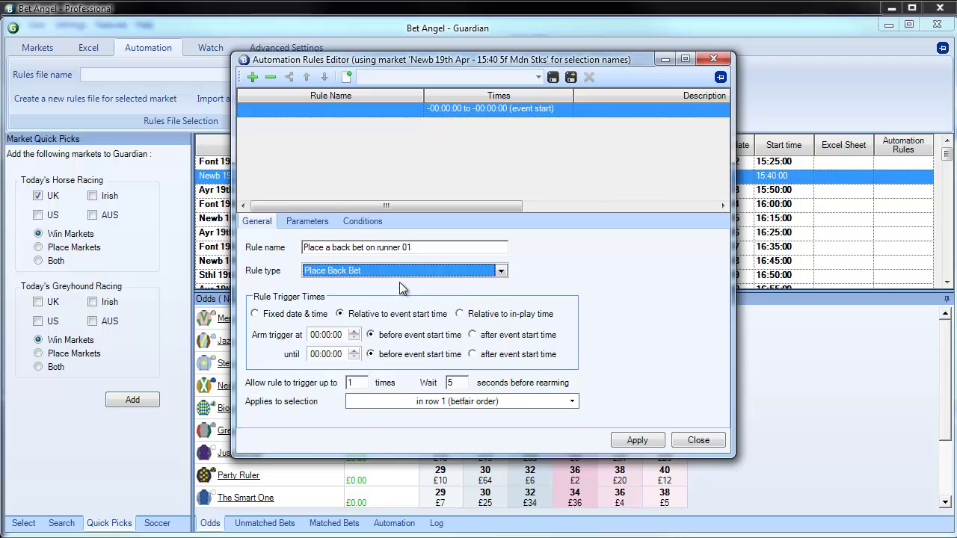
pyautogui.click(329, 338)
pyautogui.press('BackSpace')
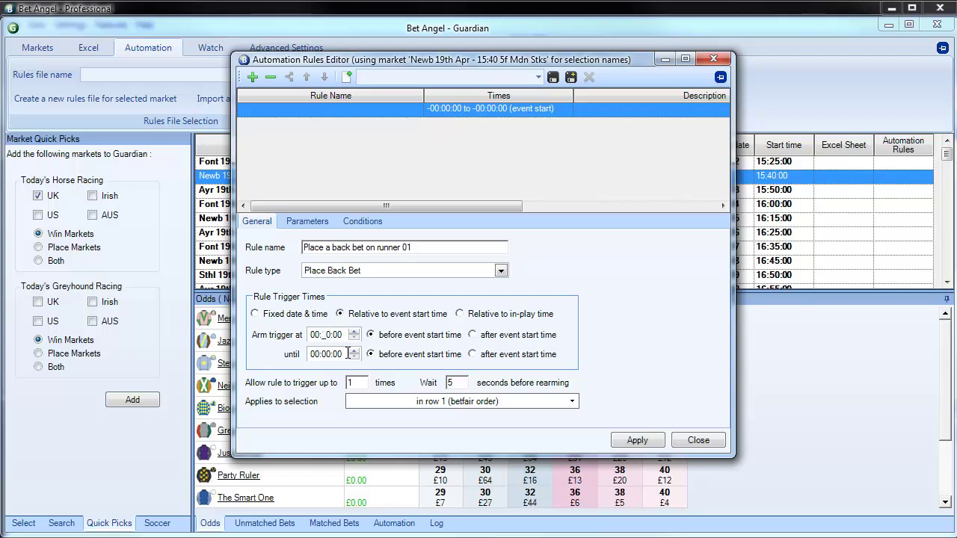
pyautogui.press('BackSpace')
pyautogui.write('30')
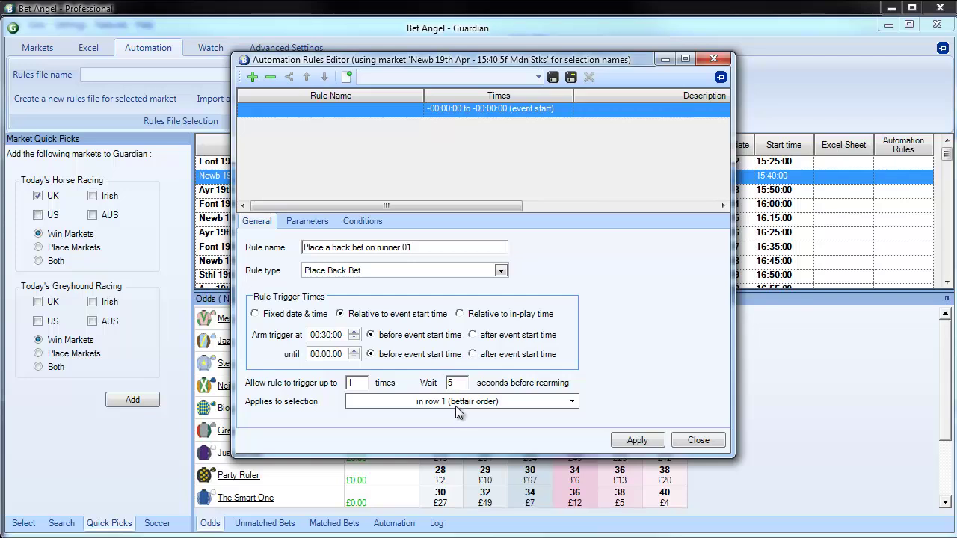
# Step: Place the back bet 20 ticks above best market price at £2 stake, apply it, and copy the rule
pyautogui.click(329, 216)
pyautogui.click(359, 243)
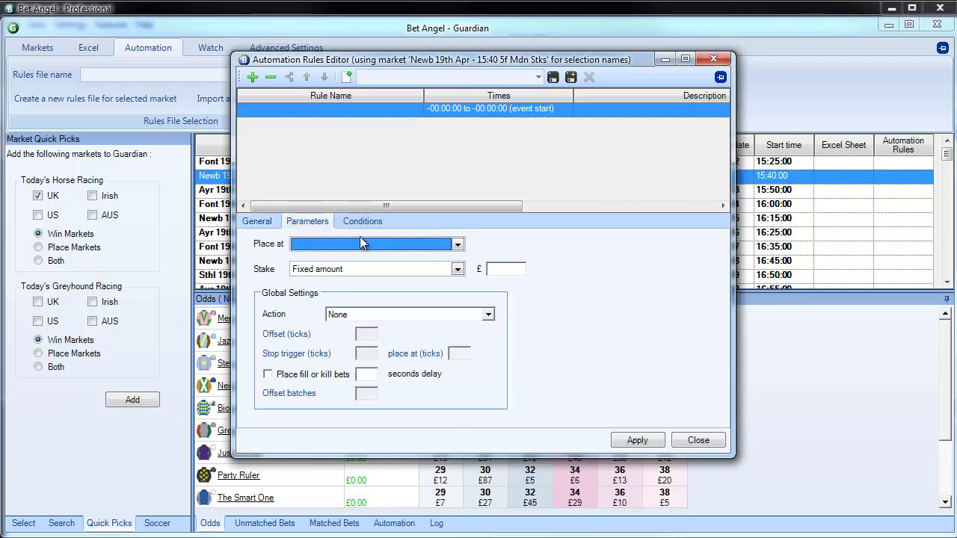
pyautogui.click(358, 241)
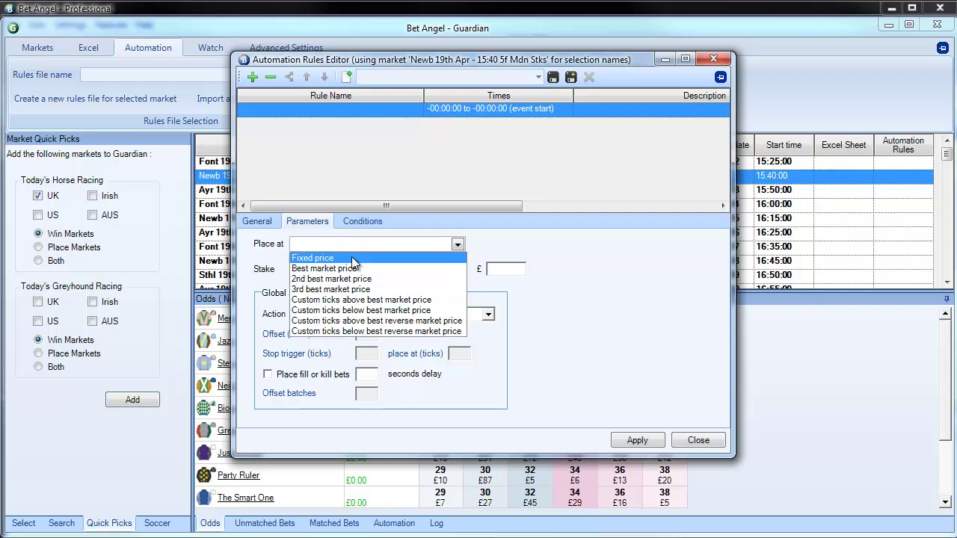
pyautogui.click(355, 300)
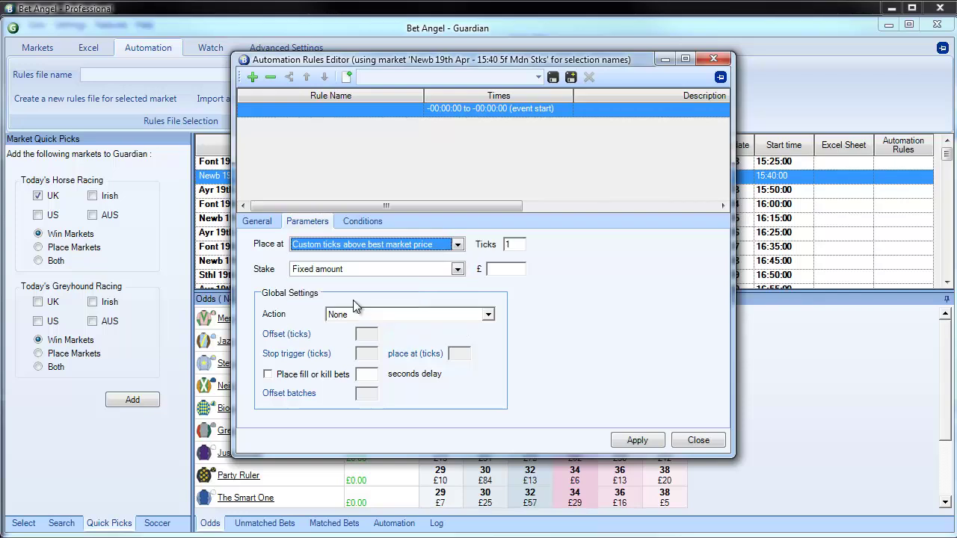
pyautogui.doubleClick(506, 244)
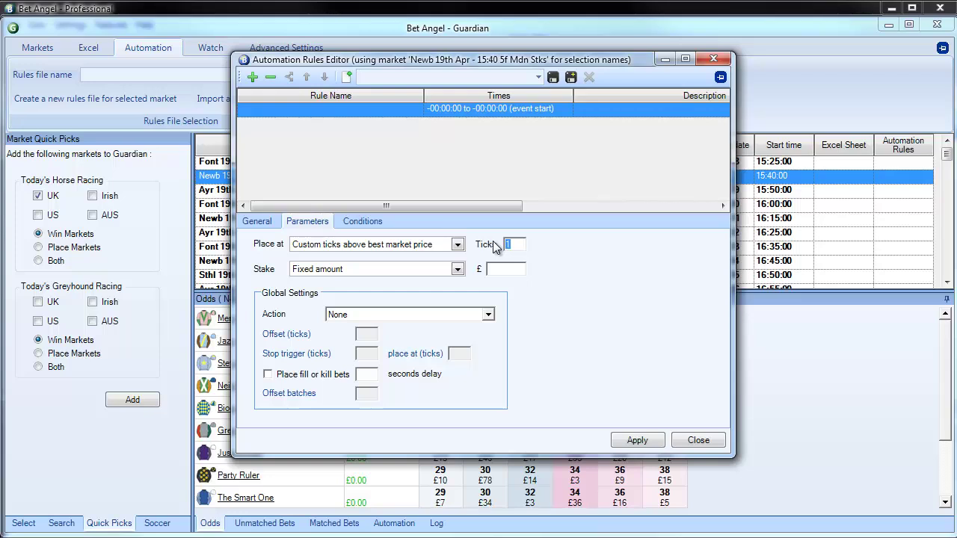
pyautogui.write('0')
pyautogui.write('2')
pyautogui.click(635, 440)
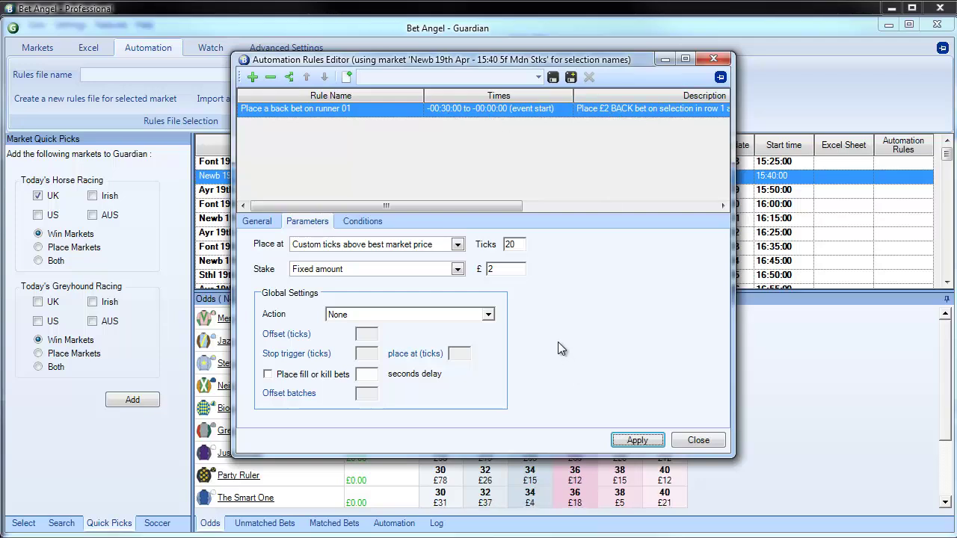
pyautogui.click(291, 78)
# Step: Rename the copied rule 'Place a lay bet on runner 01' and make it a Place Lay Bet rule
pyautogui.click(337, 126)
pyautogui.click(275, 222)
pyautogui.write('lay bet on runner 01')
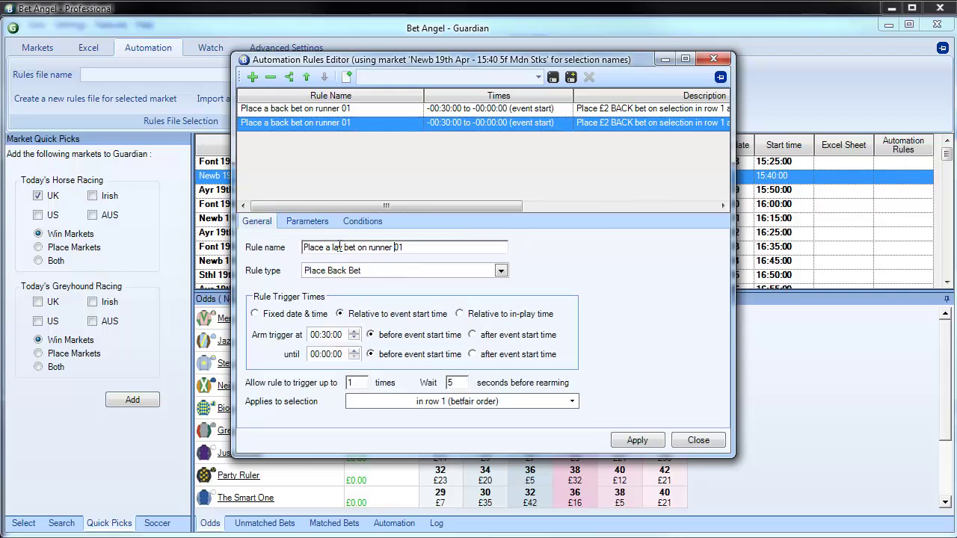
pyautogui.click(433, 269)
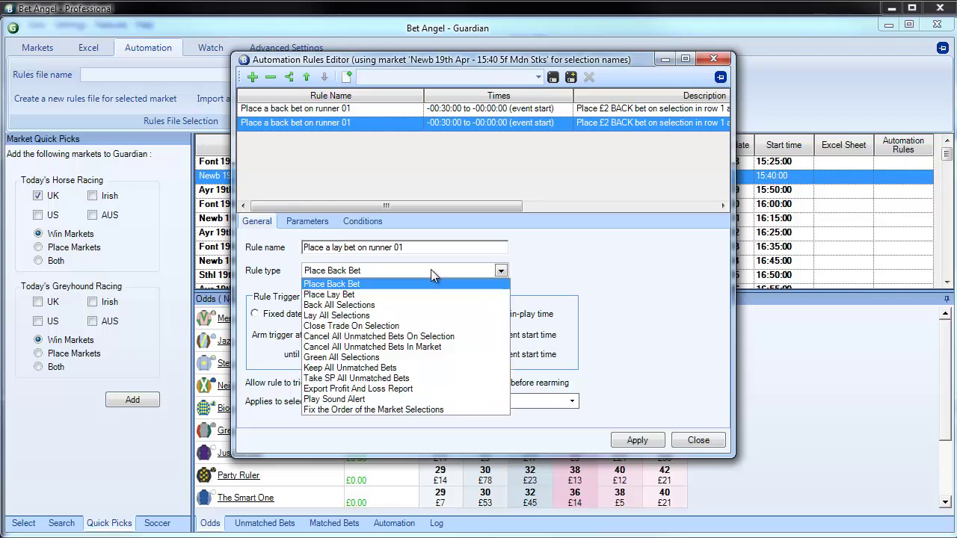
pyautogui.click(390, 295)
# Step: Place the lay bet 20 ticks below best market price and apply the rule
pyautogui.click(304, 222)
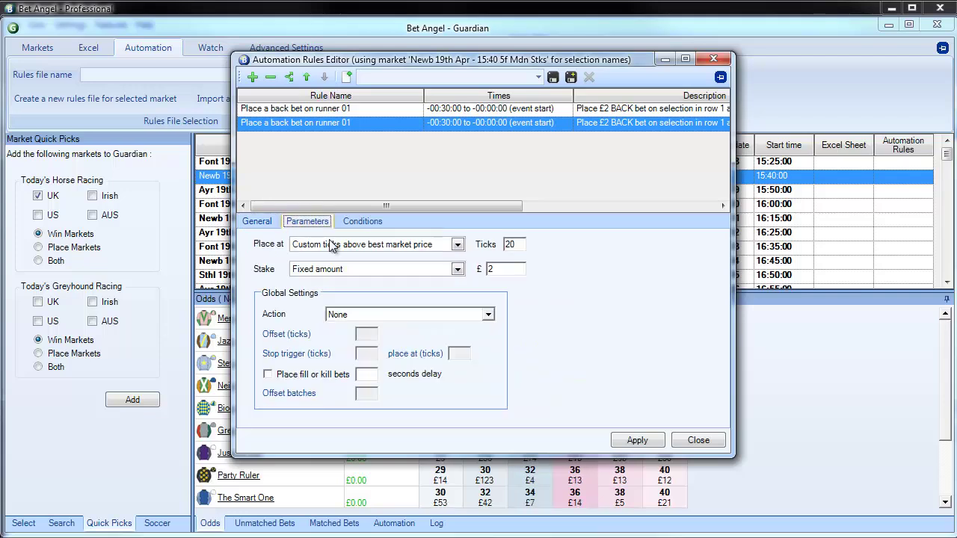
pyautogui.click(458, 246)
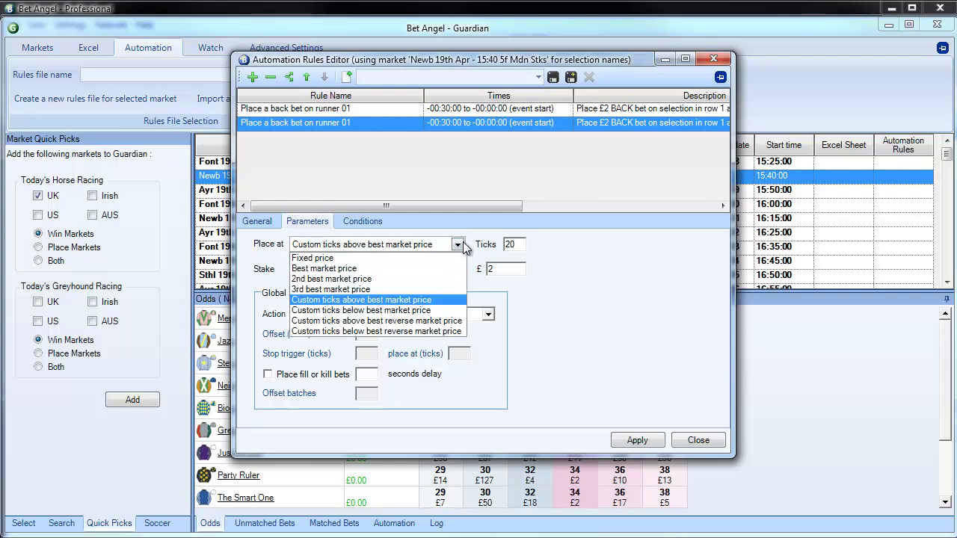
pyautogui.click(426, 310)
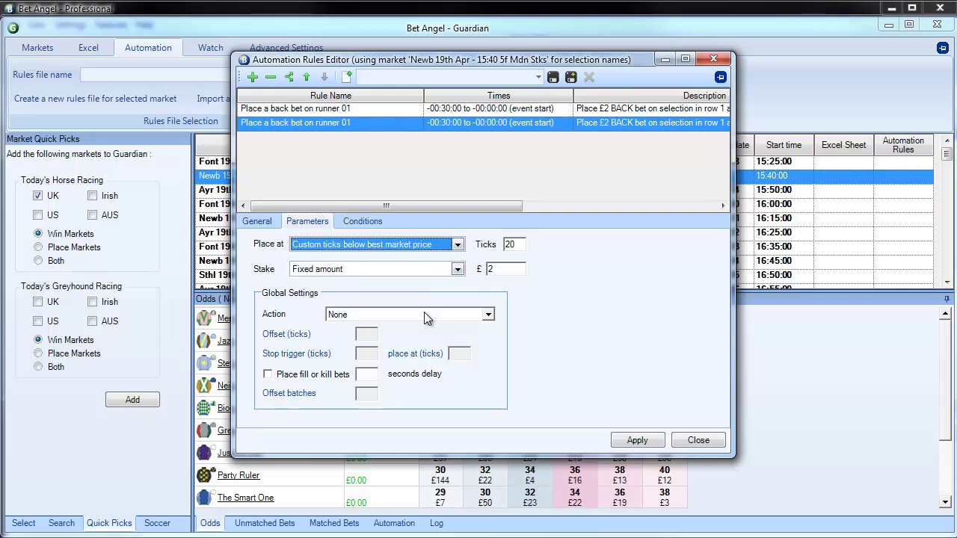
pyautogui.click(644, 442)
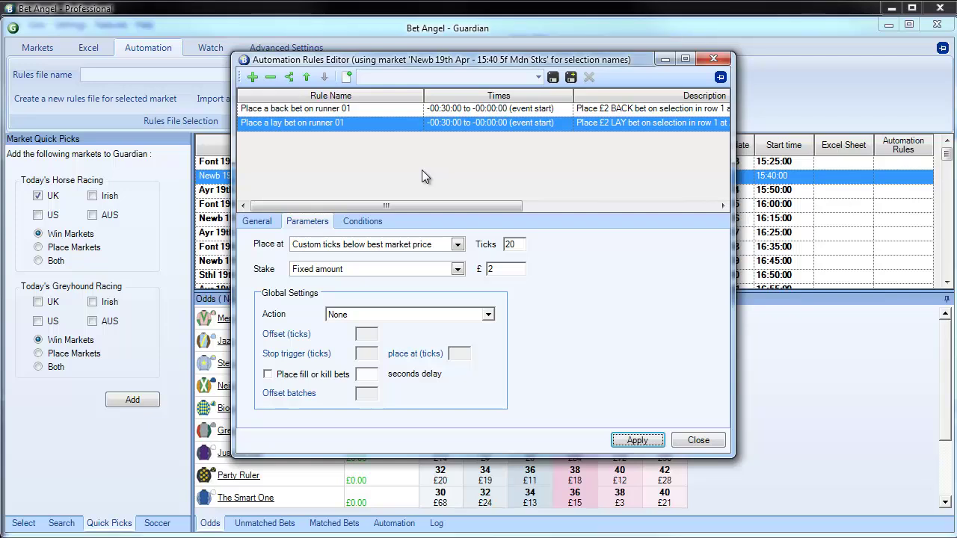
# Step: Check the main trading screen, then add a new blank rule below the back and lay rules
pyautogui.click(263, 222)
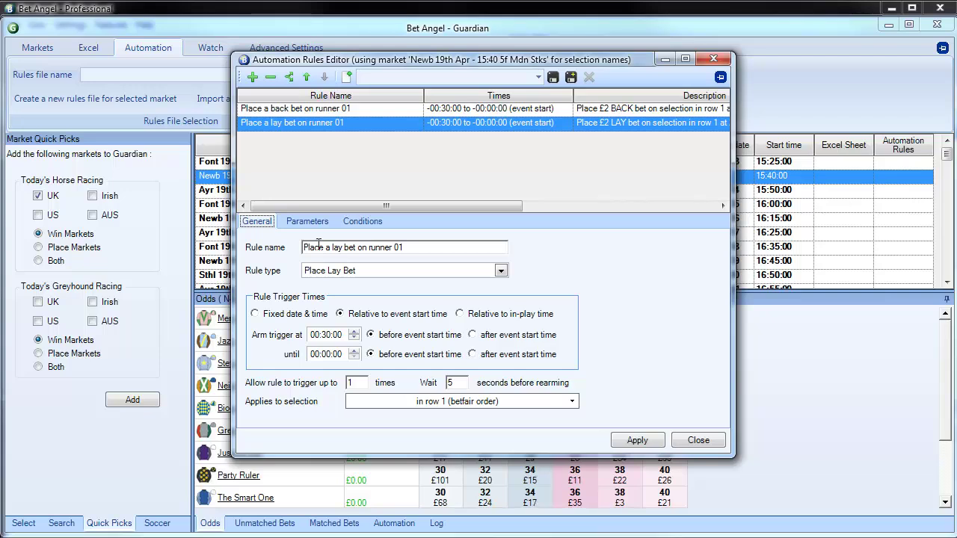
pyautogui.hotkey('alt', 'Tab')
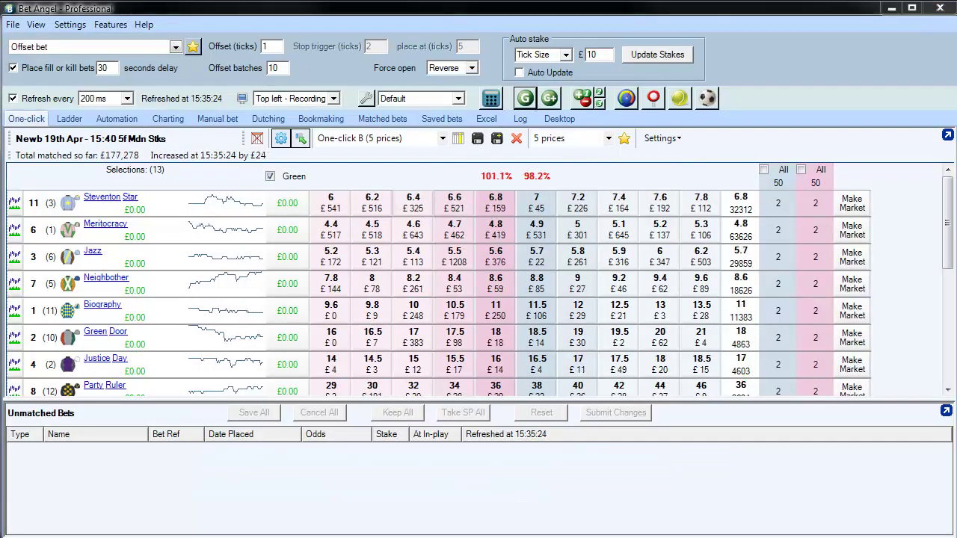
pyautogui.hotkey('alt', 'Tab')
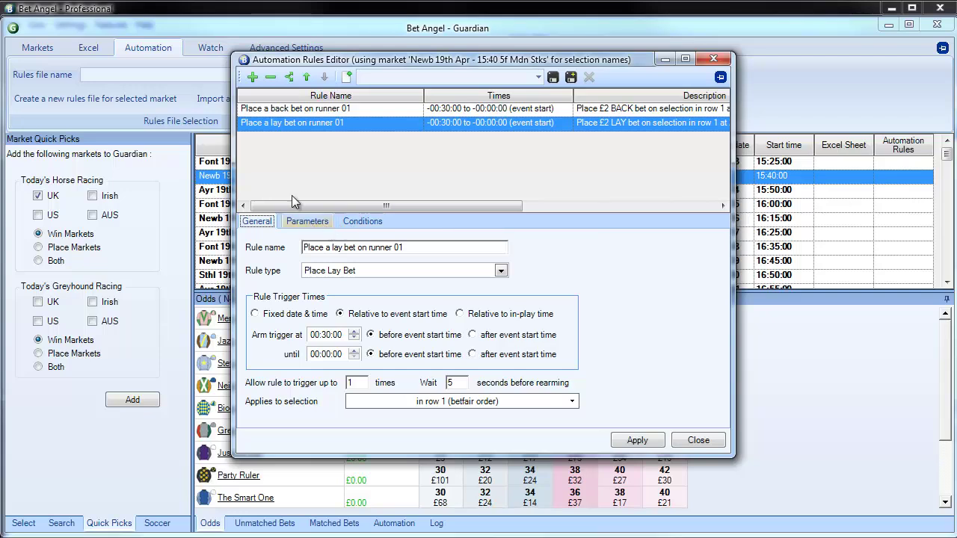
pyautogui.click(252, 77)
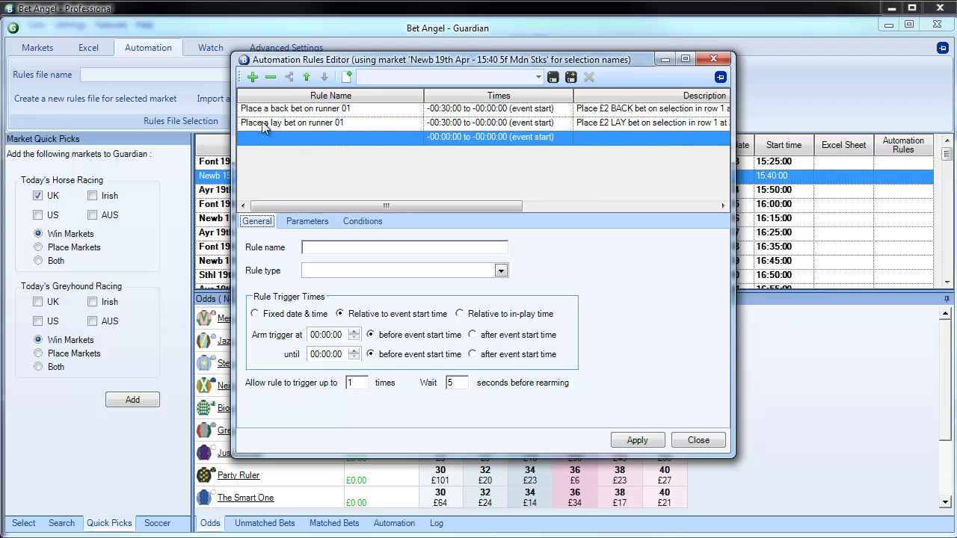
# Step: Make the third rule Green All Selections, name it 'Cash out / Green all', and apply it
pyautogui.click(380, 266)
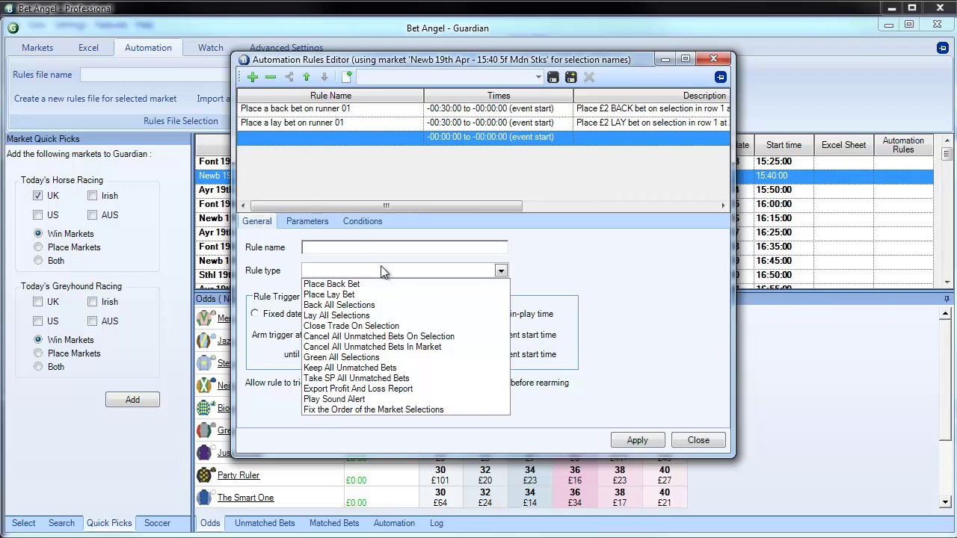
pyautogui.click(352, 357)
pyautogui.click(337, 249)
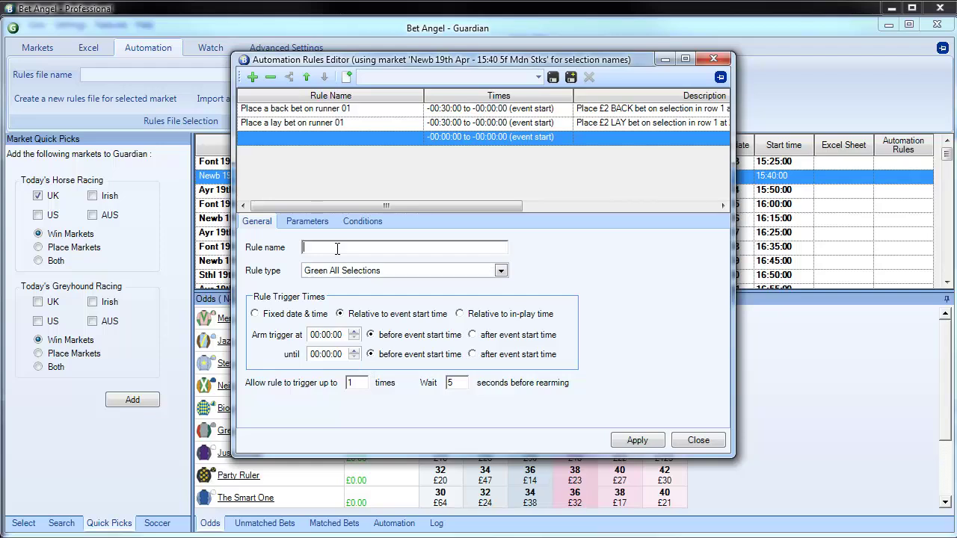
pyautogui.write('Gr')
pyautogui.press('BackSpace')
pyautogui.write('Green all')
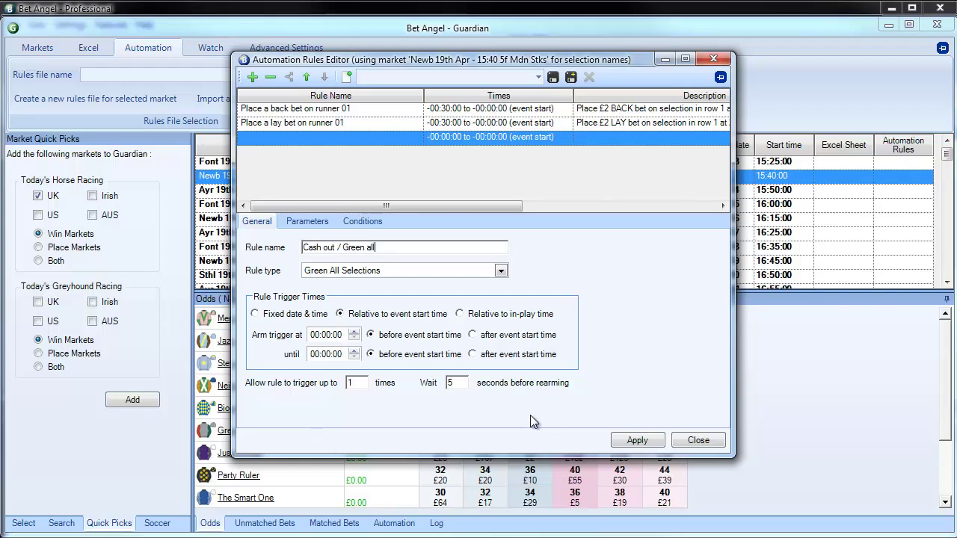
pyautogui.click(637, 441)
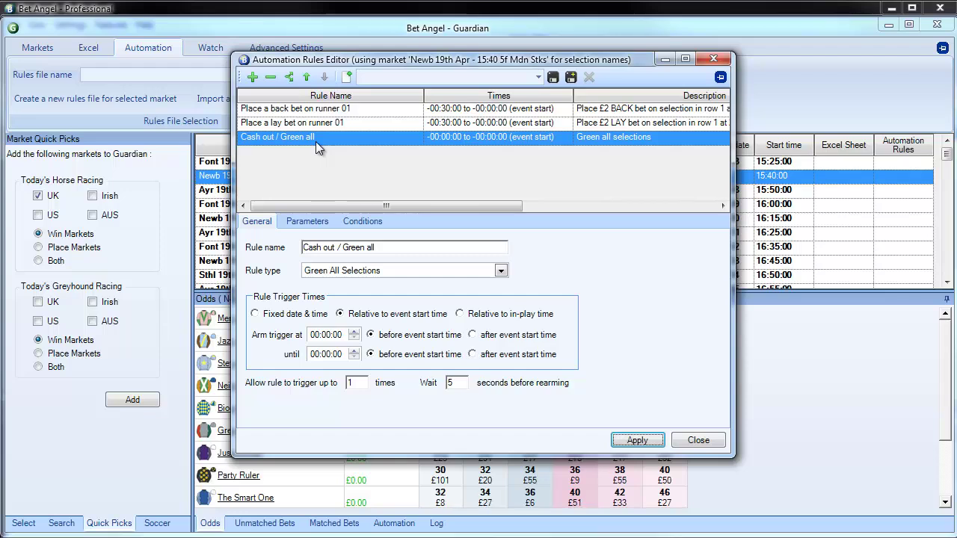
# Step: Save the rules file as 'Fat finger' and close the Rules Editor
pyautogui.click(553, 77)
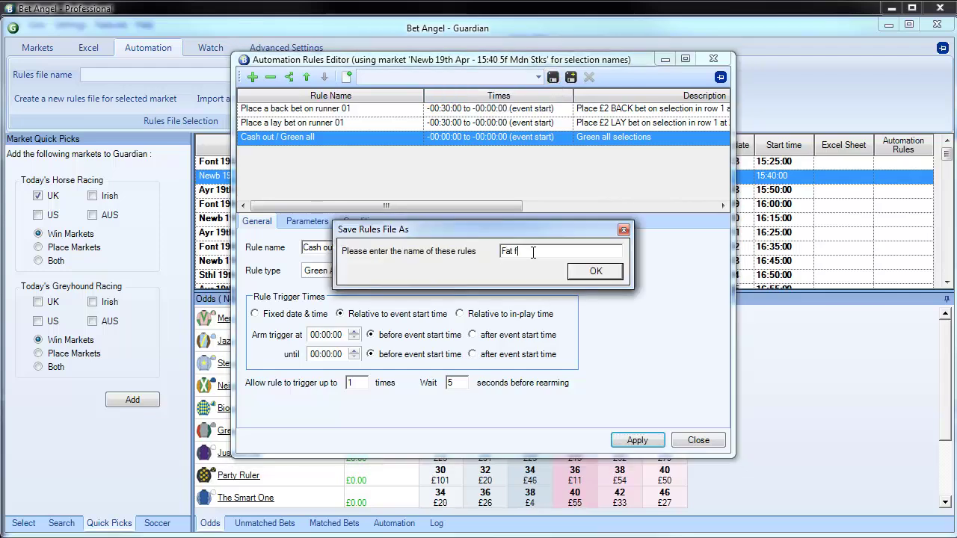
pyautogui.press('Return')
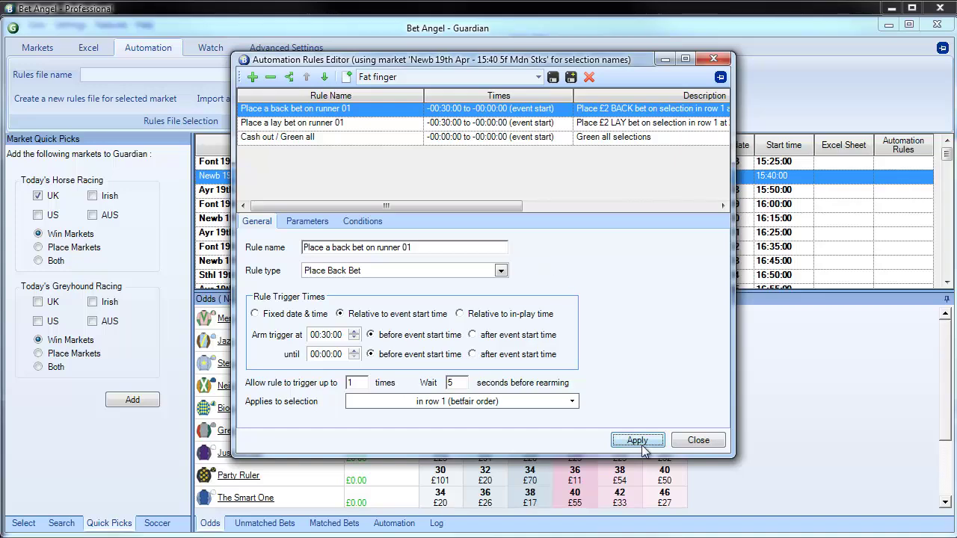
pyautogui.click(702, 444)
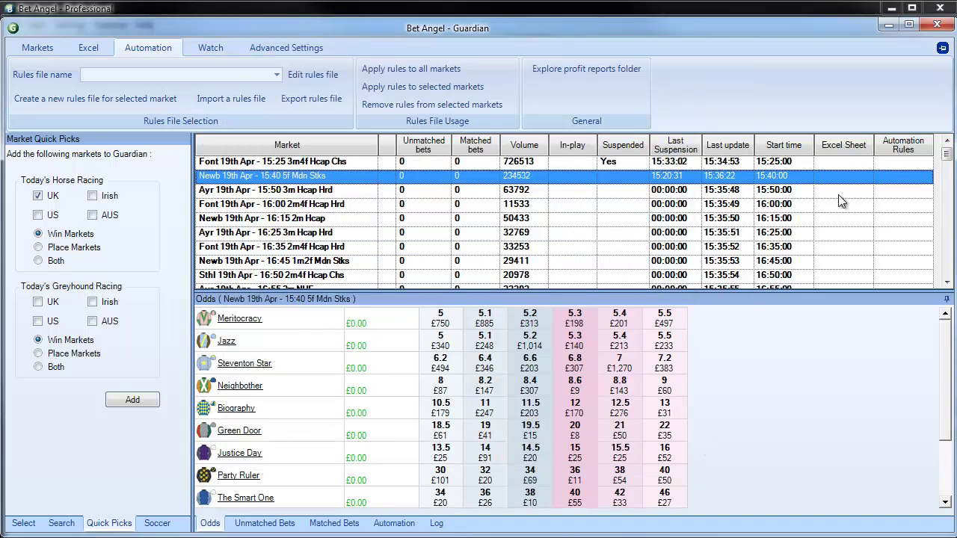
# Step: Select the Fat finger rules file and apply it to all UK horse racing markets
pyautogui.click(925, 176)
pyautogui.click(920, 199)
pyautogui.click(272, 74)
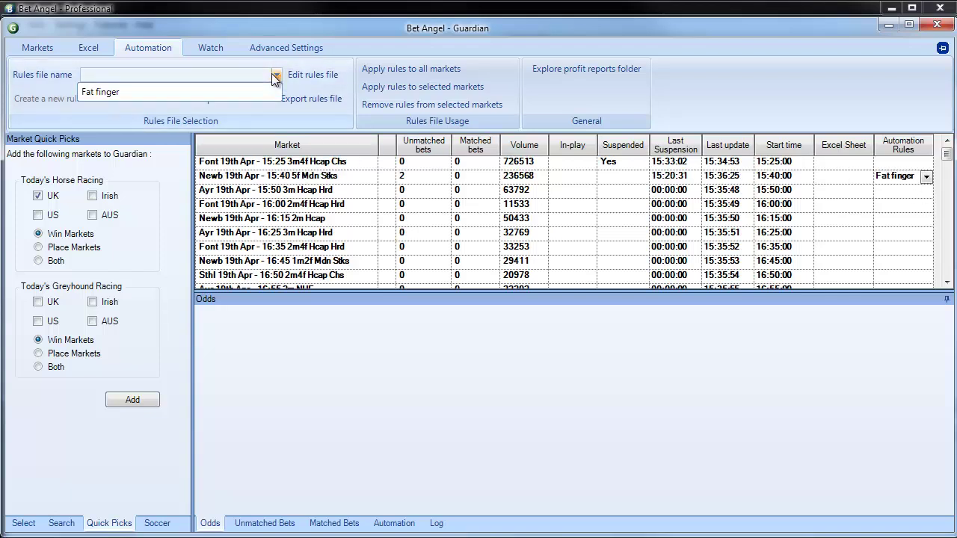
pyautogui.click(199, 97)
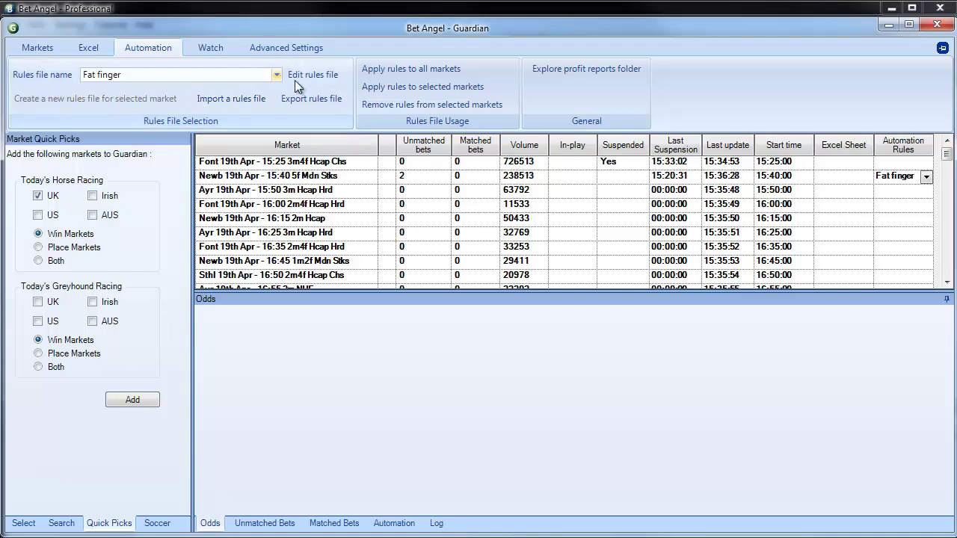
pyautogui.click(396, 68)
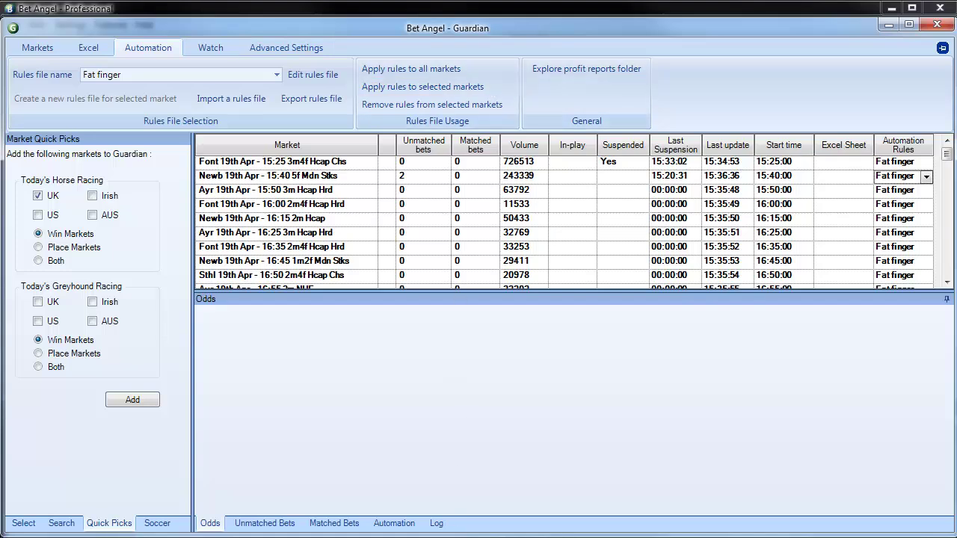
# Step: Switch between Guardian and the main trading screen to view the unmatched £2 Meritocracy back and lay bets
pyautogui.hotkey('alt', 'Tab')
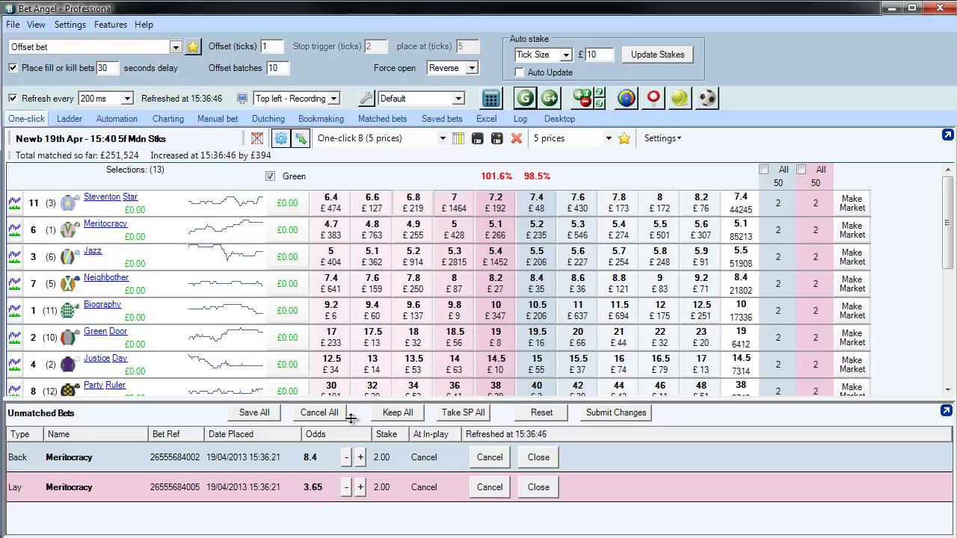
pyautogui.click(526, 99)
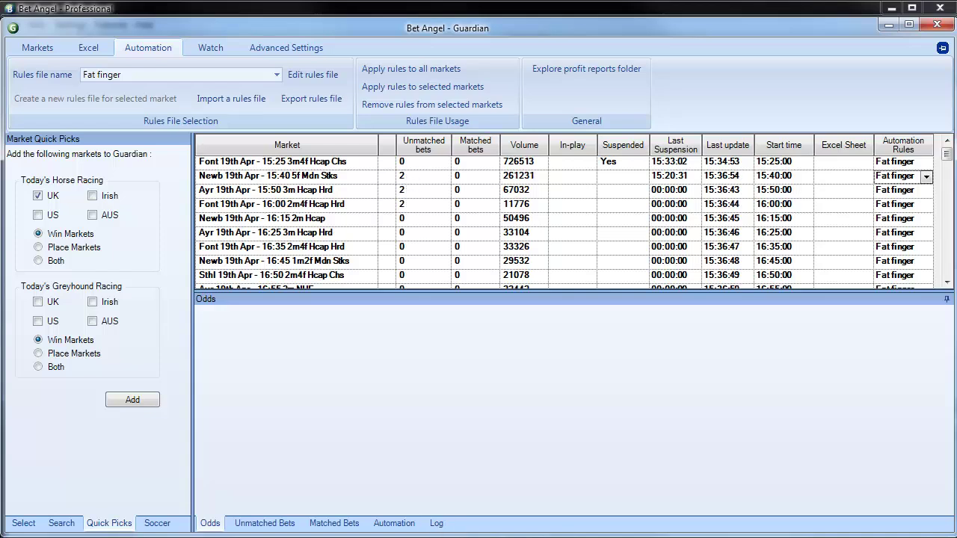
pyautogui.click(474, 534)
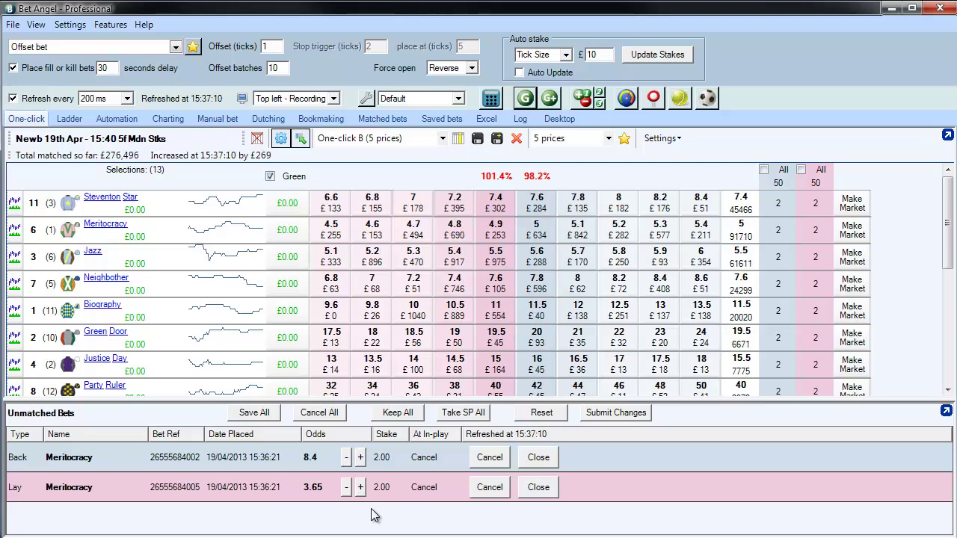
pyautogui.click(525, 99)
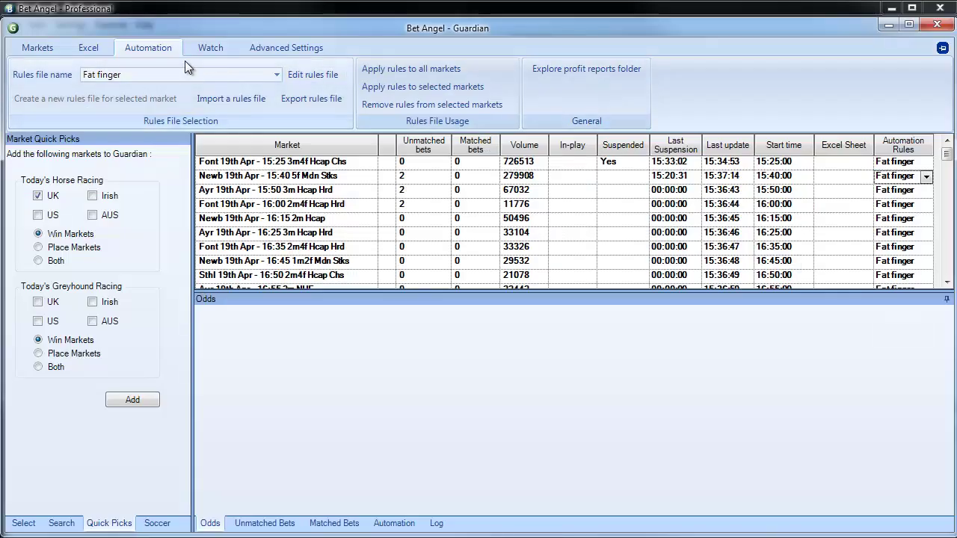
pyautogui.click(42, 49)
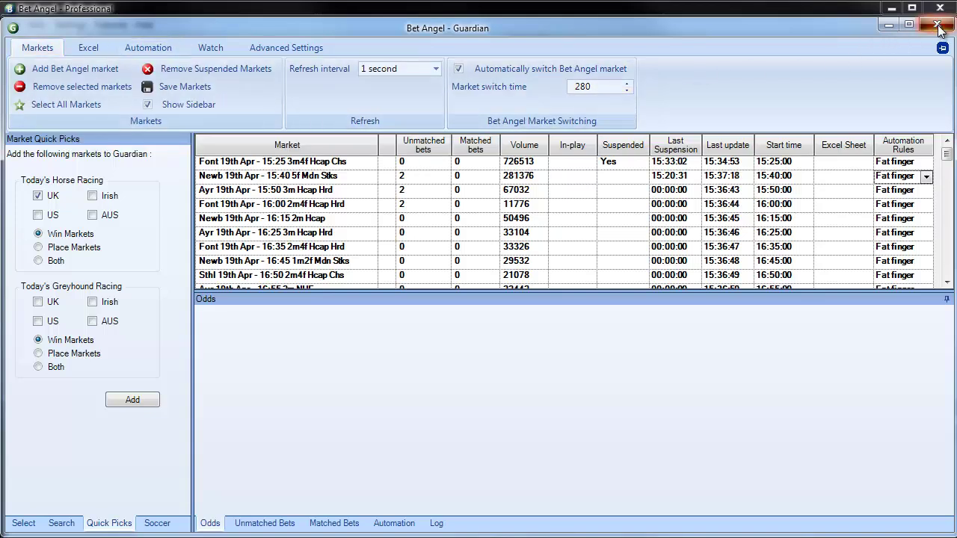
pyautogui.hotkey('alt', 'Tab')
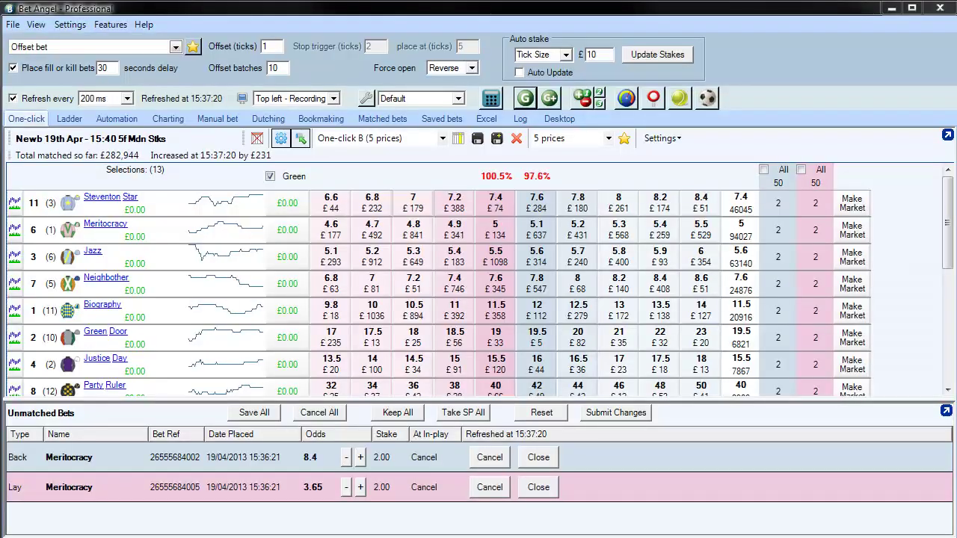